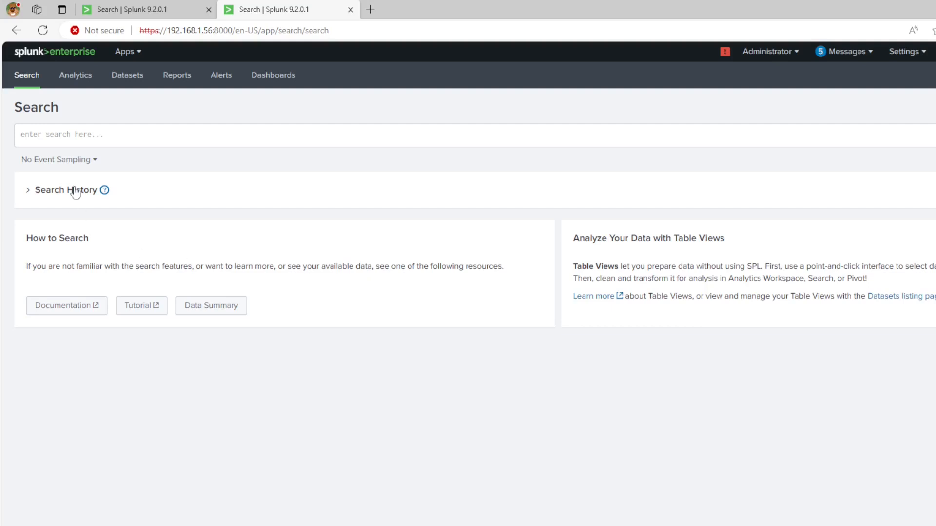
Step: Enter the query "| metadata index=botsv3 type=sourcetypes" as the search, keeping event sampling off
{"action": "left_click", "coordinate": [61, 160]}
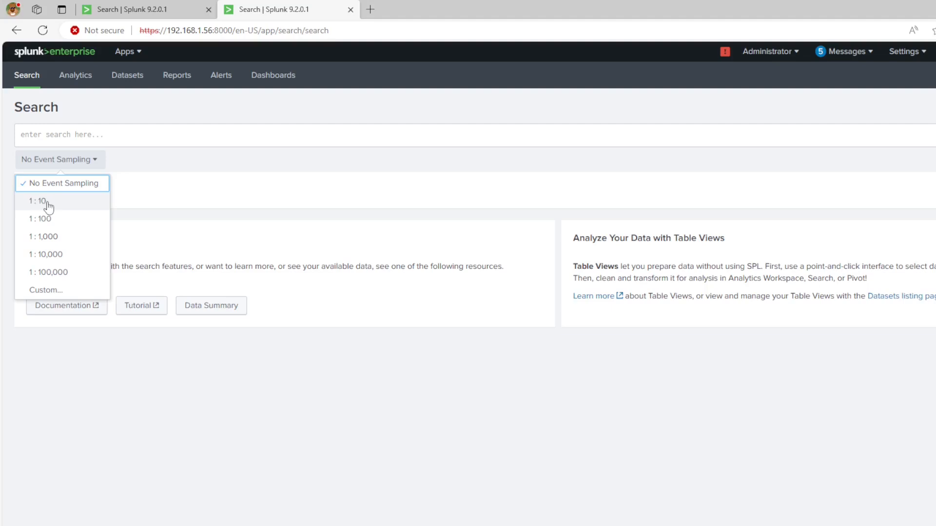
{"action": "left_click", "coordinate": [132, 134]}
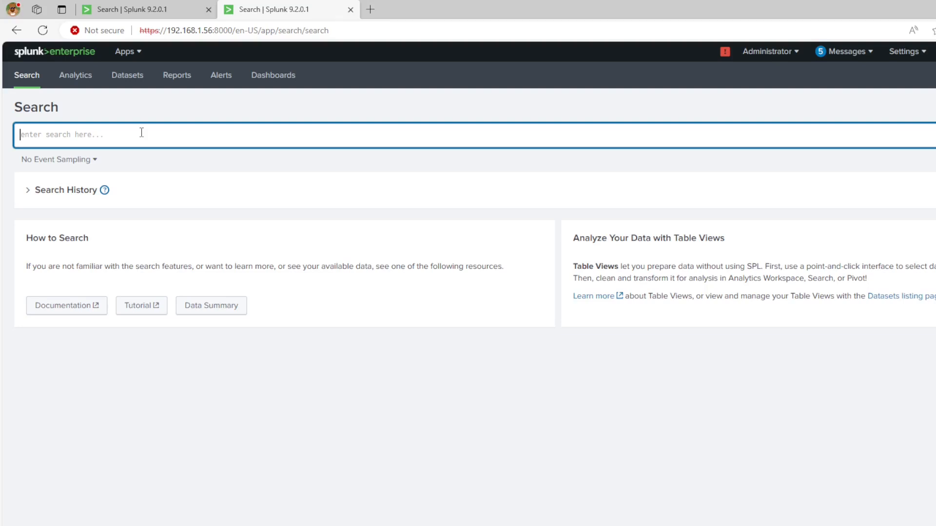
{"action": "type", "text": "| met"}
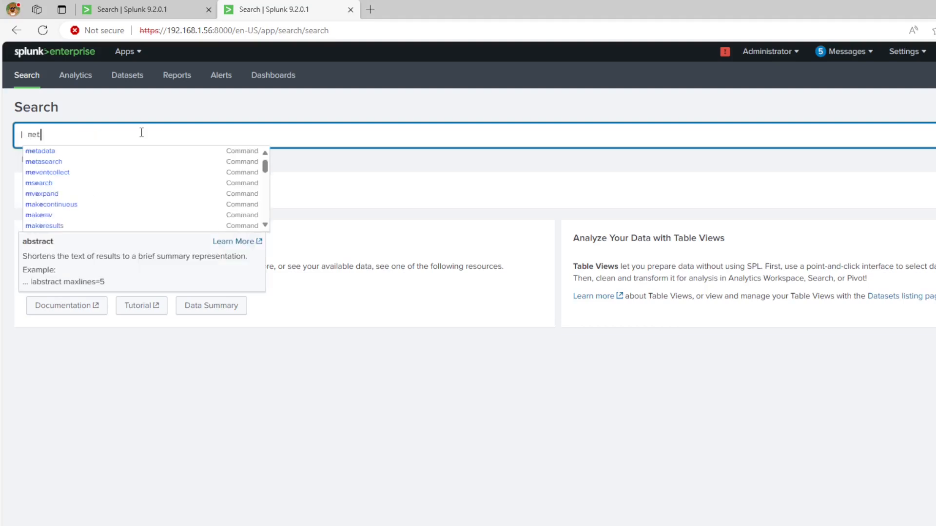
{"action": "type", "text": "adata index="}
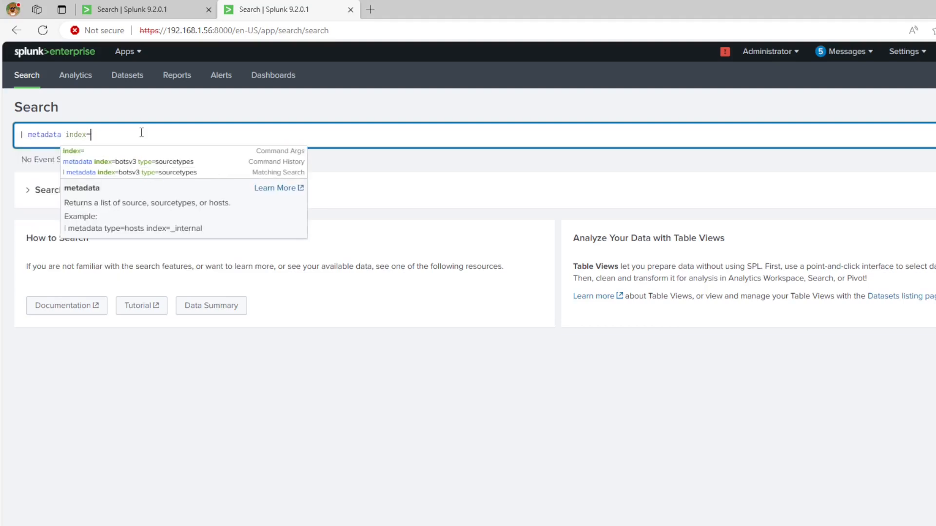
{"action": "type", "text": "botsv3 "}
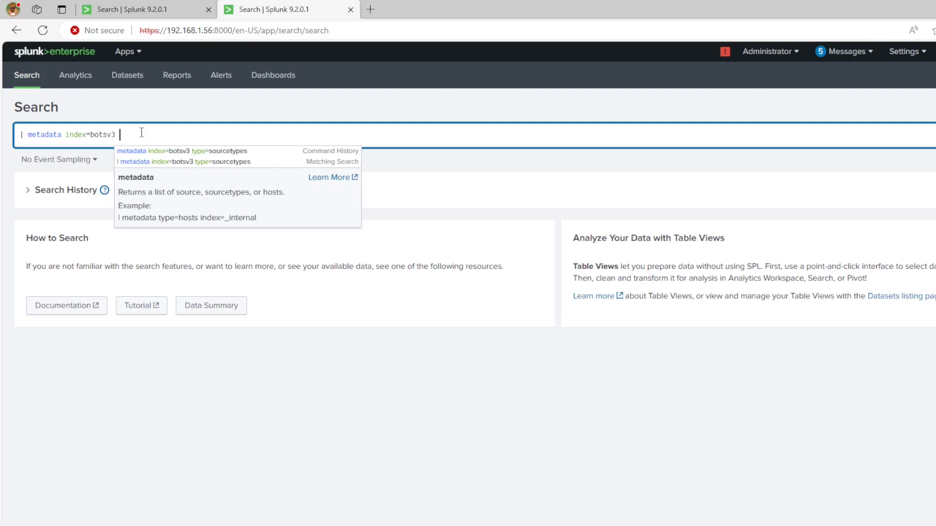
{"action": "type", "text": "type"}
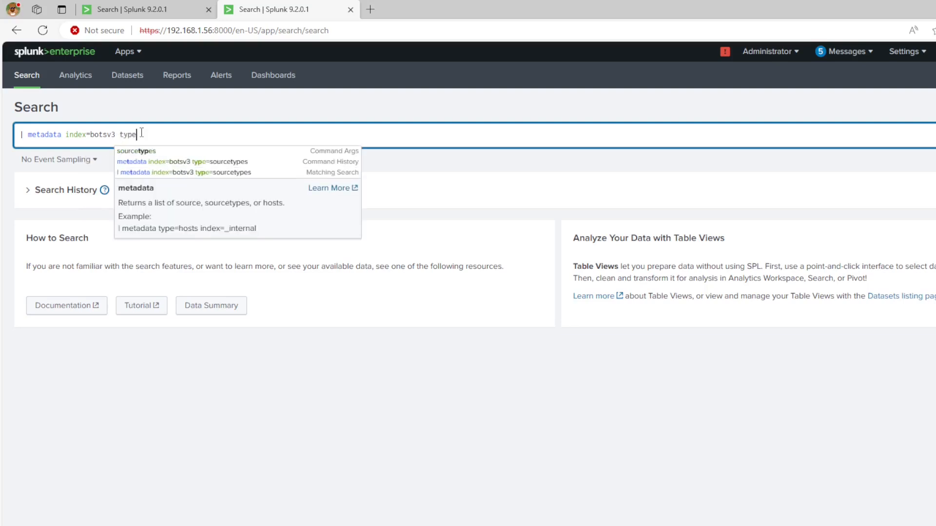
{"action": "type", "text": "=so"}
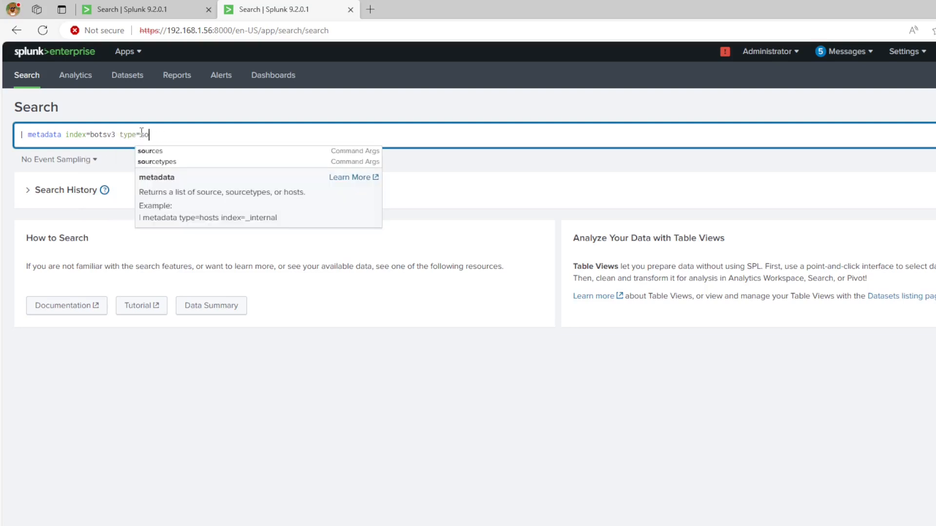
{"action": "type", "text": "urcetype"}
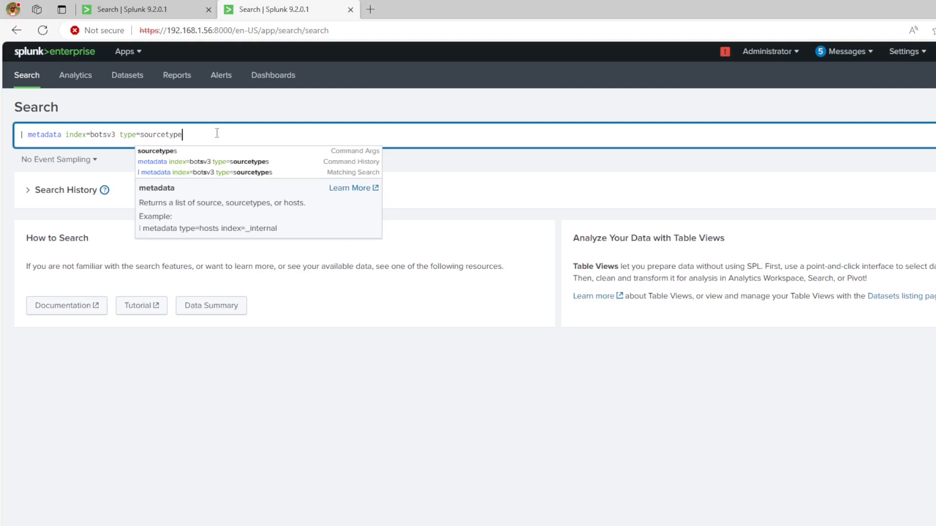
{"action": "key", "text": "Escape"}
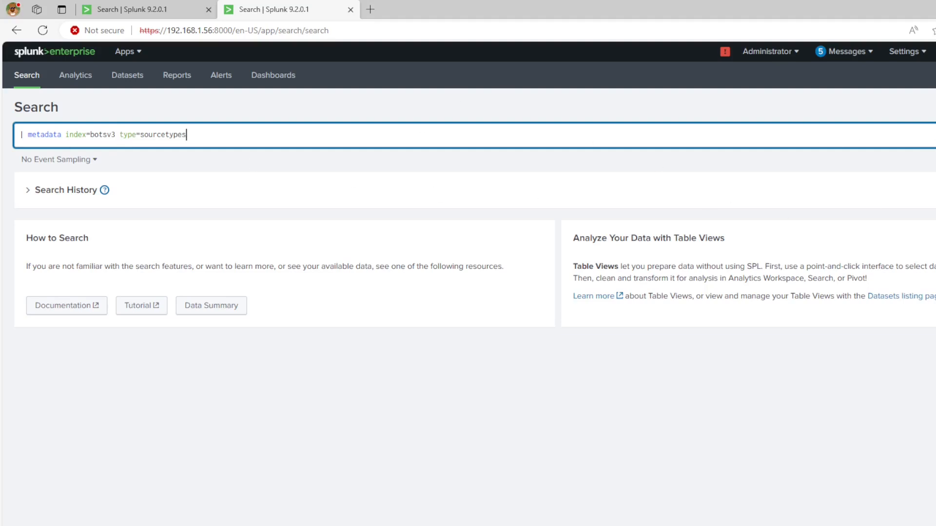
Step: Set the search time range to all time, run the metadata search and look over the listed sourcetypes
{"action": "left_click", "coordinate": [935, 135]}
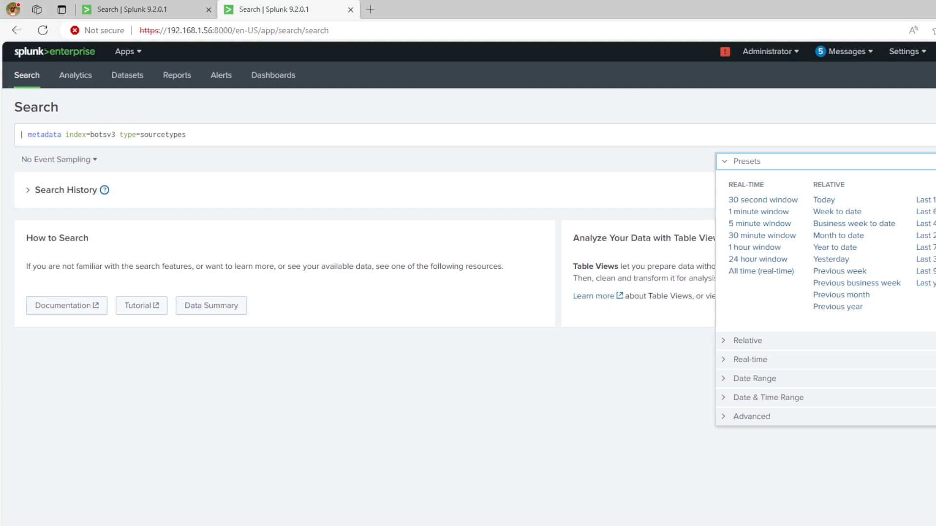
{"action": "left_click", "coordinate": [935, 200]}
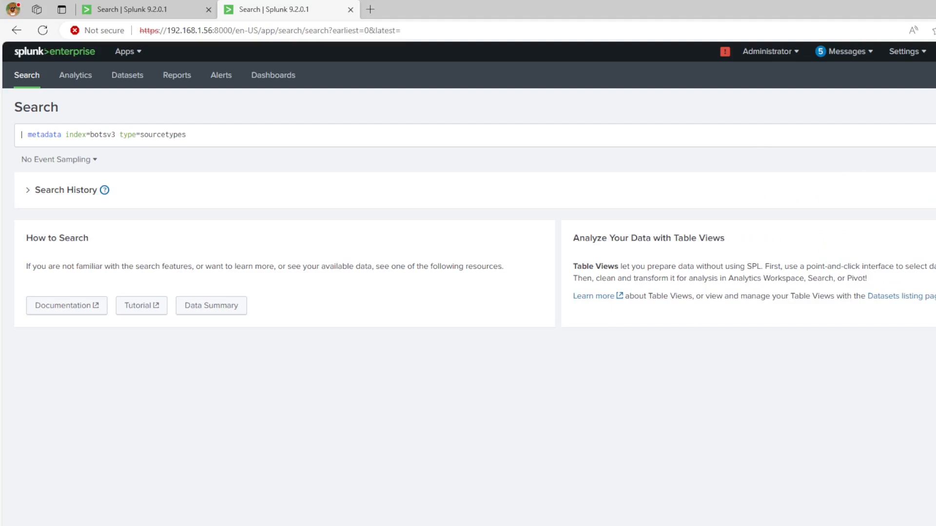
{"action": "left_click", "coordinate": [935, 135]}
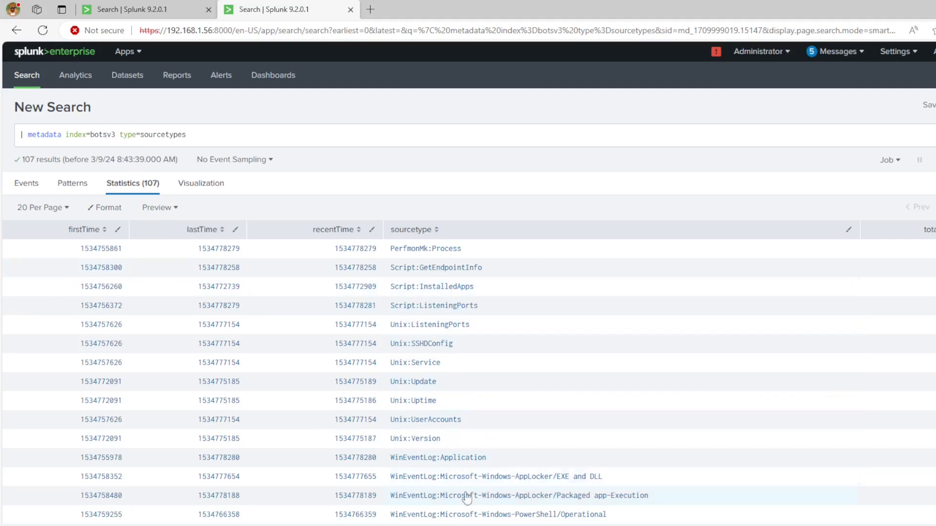
{"action": "scroll", "coordinate": [461, 489], "scroll_direction": "down", "scroll_amount": 1}
{"action": "scroll", "coordinate": [524, 474], "scroll_direction": "up", "scroll_amount": 1}
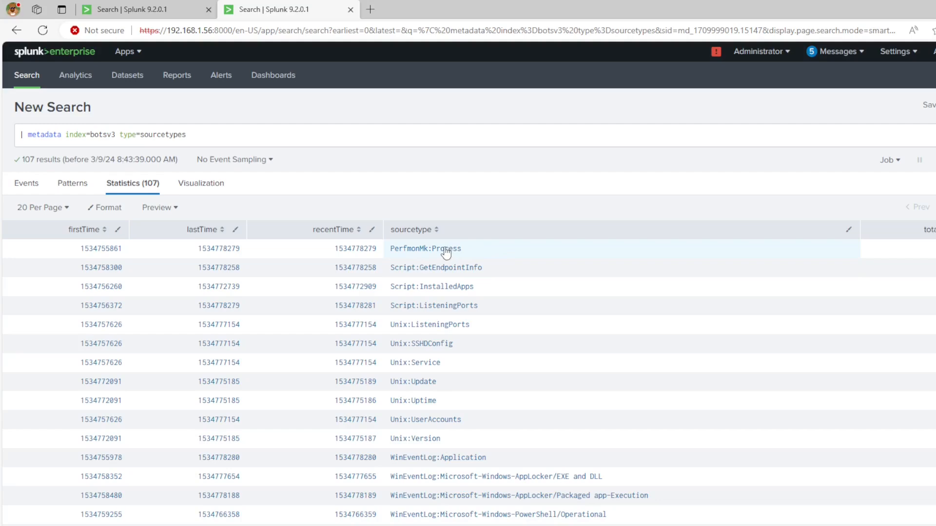
Step: Switch to the other Splunk search with "top limit=2 _raw by sourcetype" and examine its query and the sample raw events per sourcetype
{"action": "left_click", "coordinate": [124, 9]}
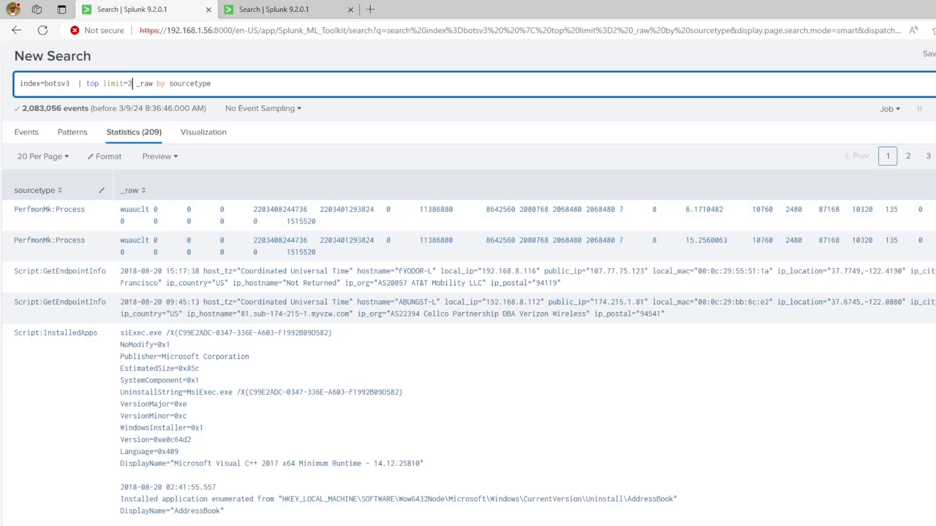
{"action": "scroll", "coordinate": [551, 168], "scroll_direction": "up", "scroll_amount": 1}
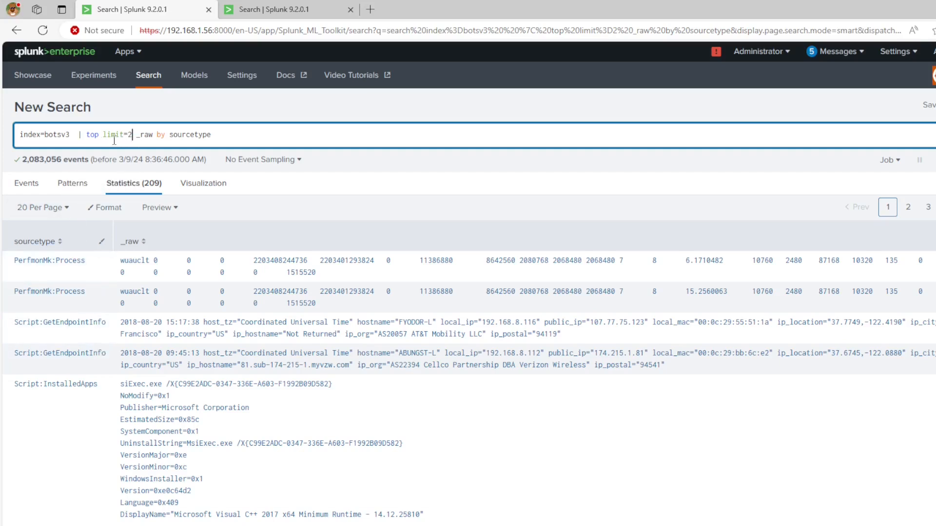
{"action": "left_click_drag", "start_coordinate": [133, 136], "coordinate": [86, 135]}
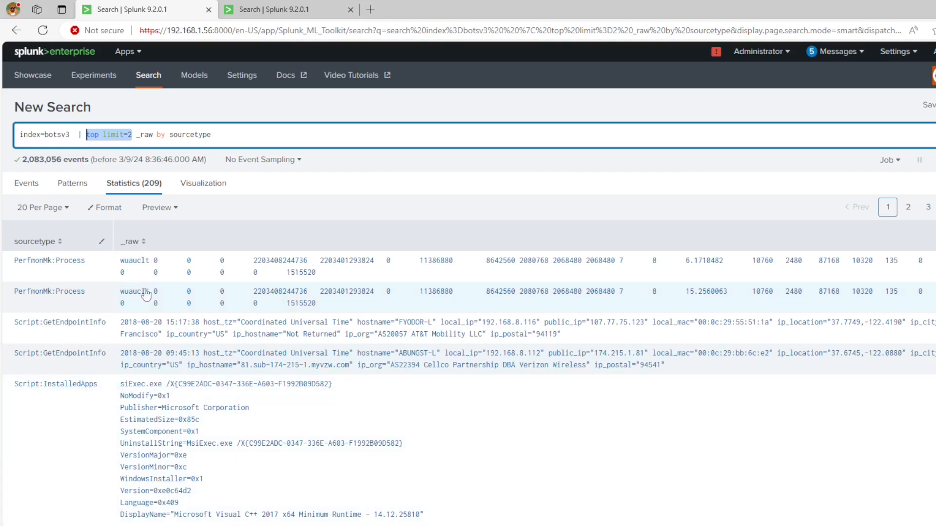
{"action": "left_click", "coordinate": [161, 139]}
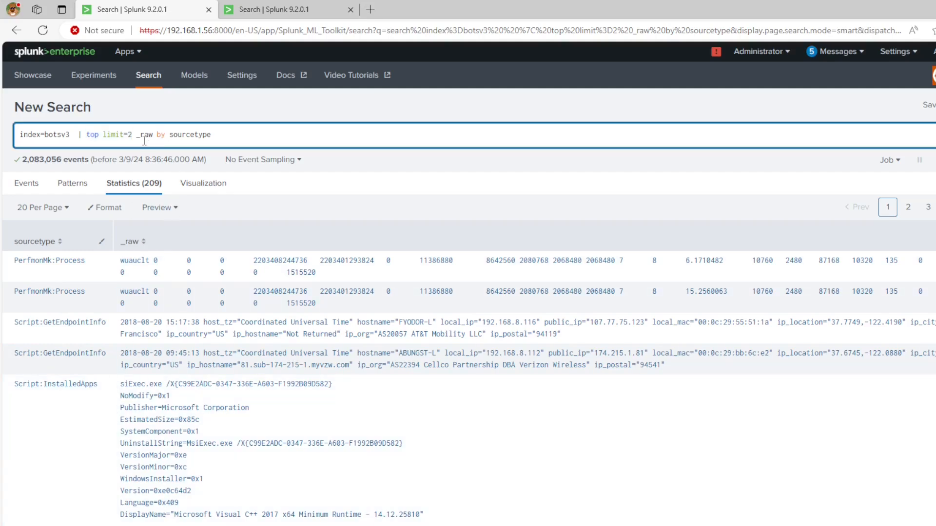
{"action": "left_click", "coordinate": [142, 134]}
{"action": "left_click", "coordinate": [139, 137]}
{"action": "scroll", "coordinate": [69, 320], "scroll_direction": "down", "scroll_amount": 2}
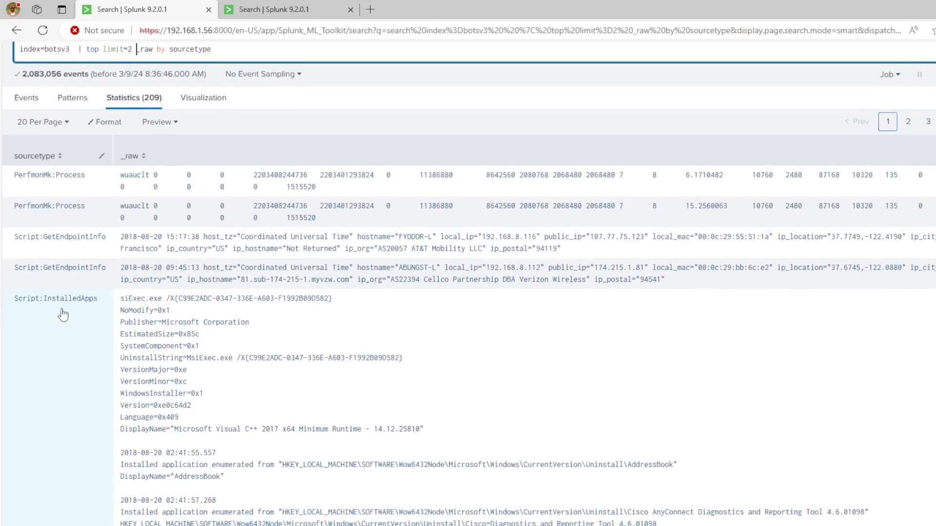
{"action": "scroll", "coordinate": [89, 255], "scroll_direction": "down", "scroll_amount": 5}
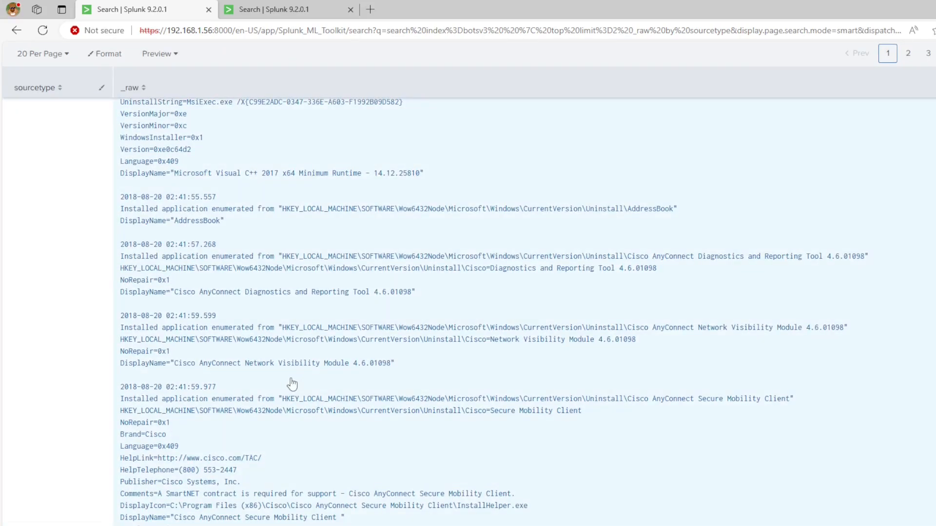
{"action": "scroll", "coordinate": [293, 384], "scroll_direction": "up", "scroll_amount": 4}
{"action": "scroll", "coordinate": [371, 322], "scroll_direction": "up", "scroll_amount": 4}
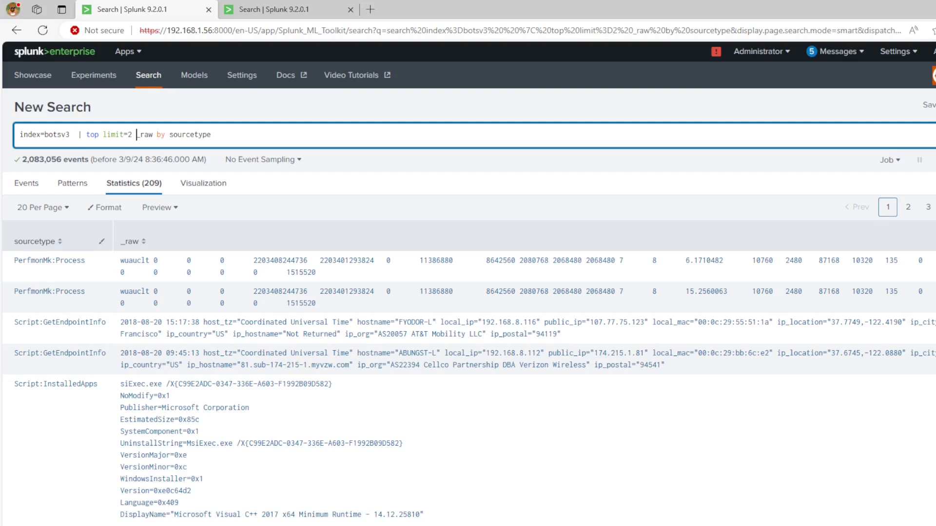
Step: Inspect the job of the top search to check its execution time and scanned events, and close the inspector
{"action": "left_click", "coordinate": [897, 164]}
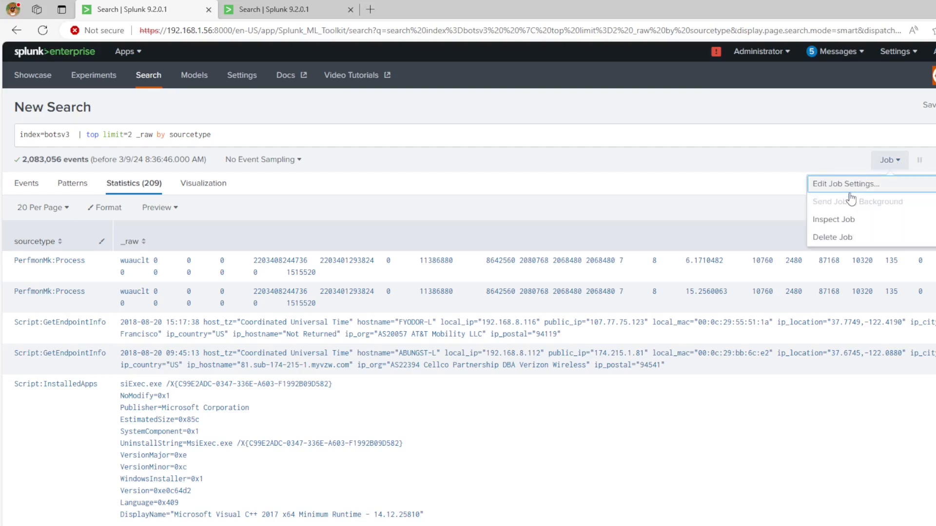
{"action": "left_click", "coordinate": [834, 220]}
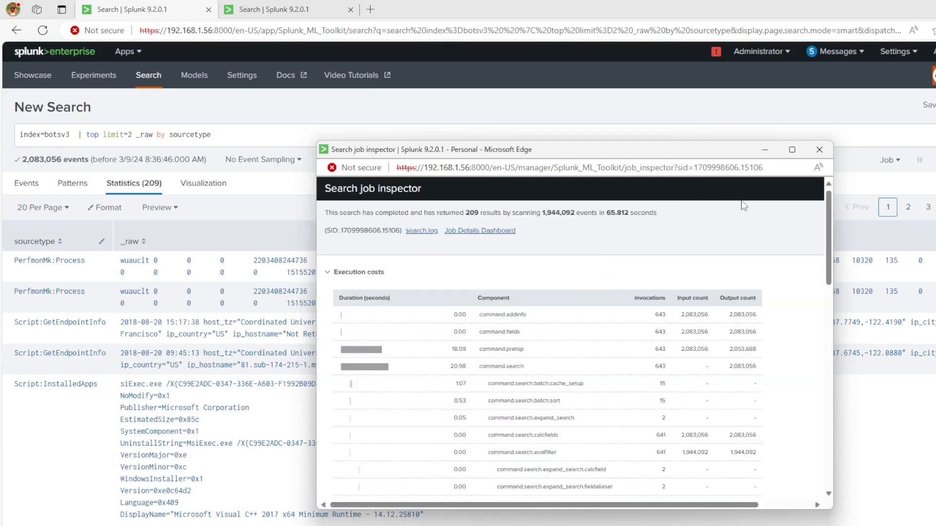
{"action": "left_click", "coordinate": [819, 149]}
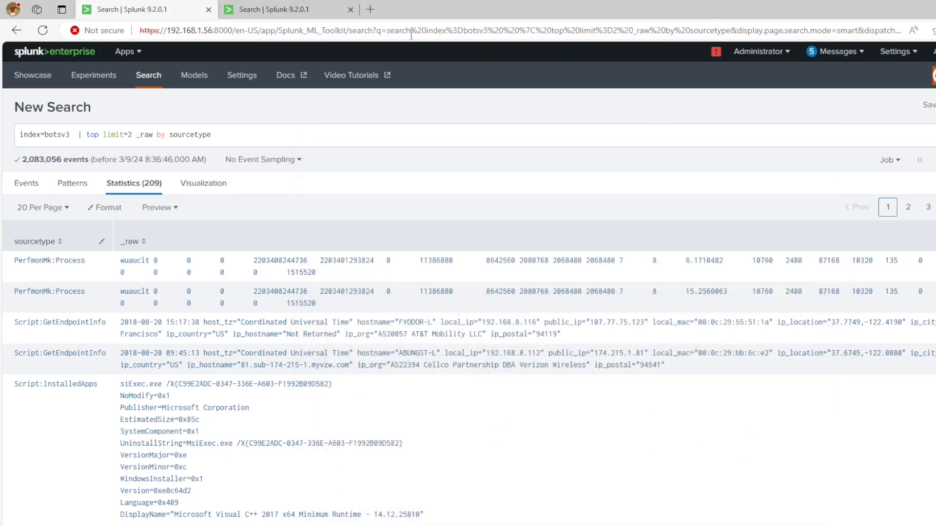
Step: Compare the metadata sourcetype results with the two-sample-per-sourcetype results of the top search
{"action": "left_click", "coordinate": [288, 10]}
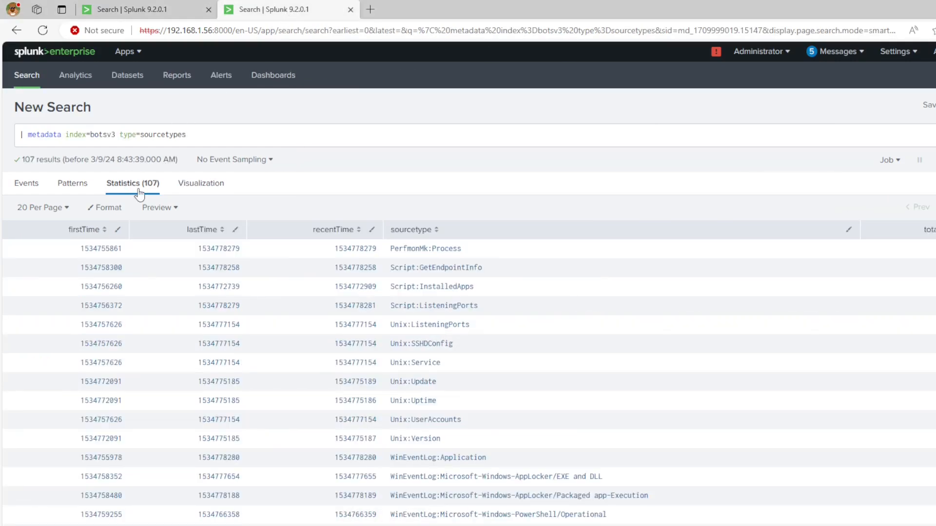
{"action": "left_click", "coordinate": [171, 10]}
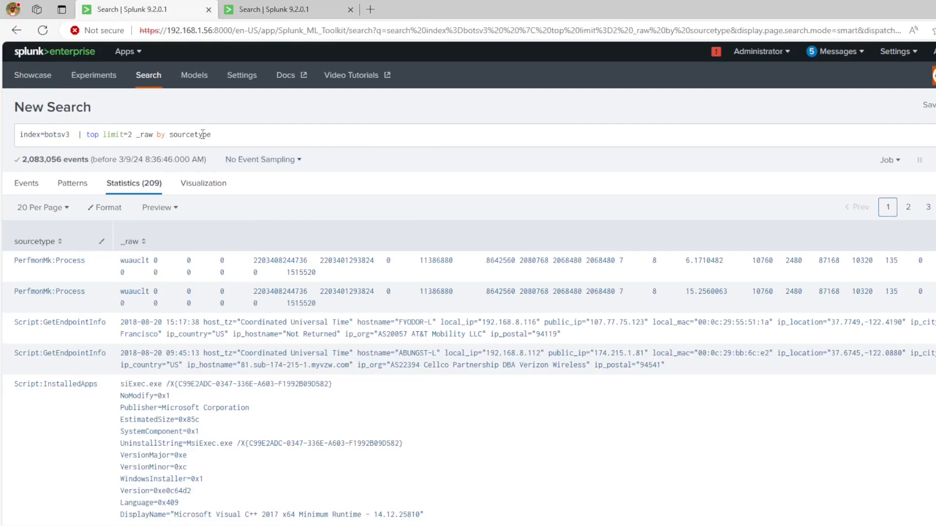
{"action": "left_click", "coordinate": [225, 134]}
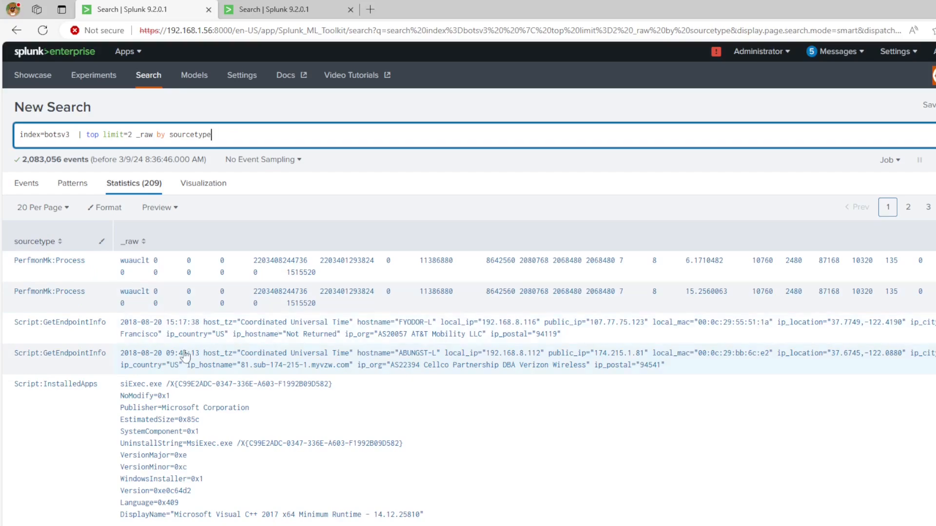
{"action": "scroll", "coordinate": [92, 411], "scroll_direction": "down", "scroll_amount": 5}
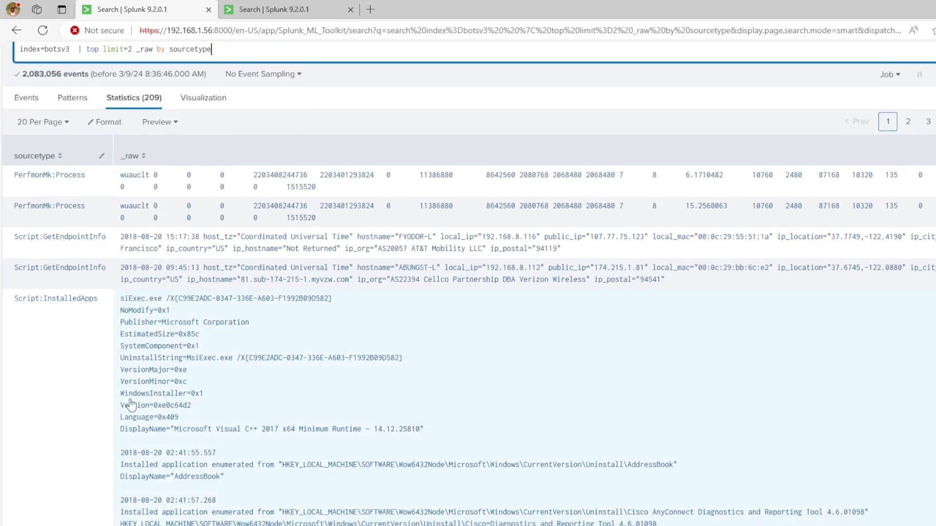
{"action": "scroll", "coordinate": [253, 403], "scroll_direction": "up", "scroll_amount": 5}
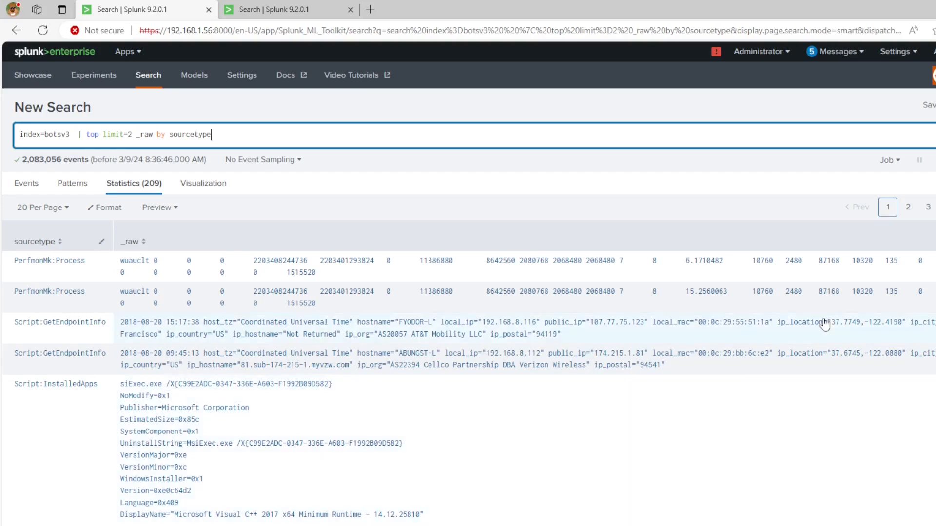
Step: Jump ahead to the results page starting with aws:description and review the sample raw events there
{"action": "left_click", "coordinate": [927, 214]}
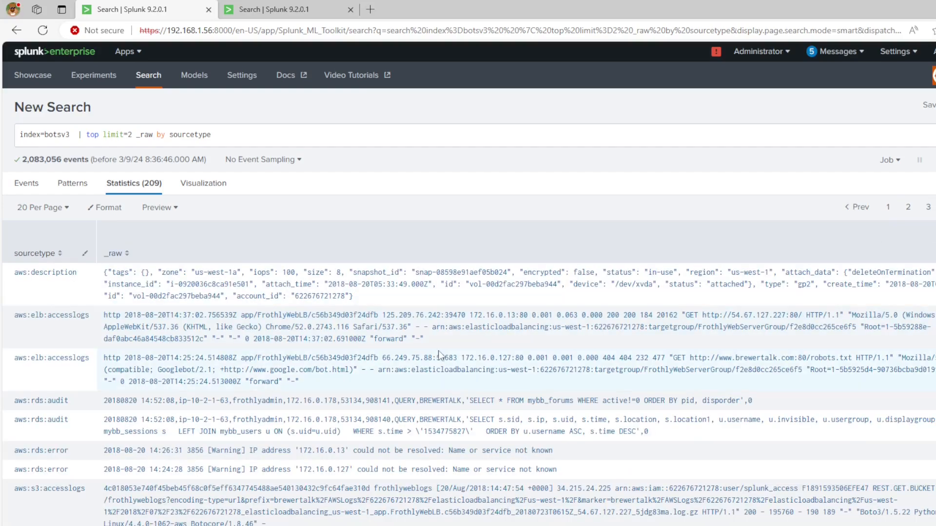
{"action": "scroll", "coordinate": [218, 440], "scroll_direction": "down", "scroll_amount": 2}
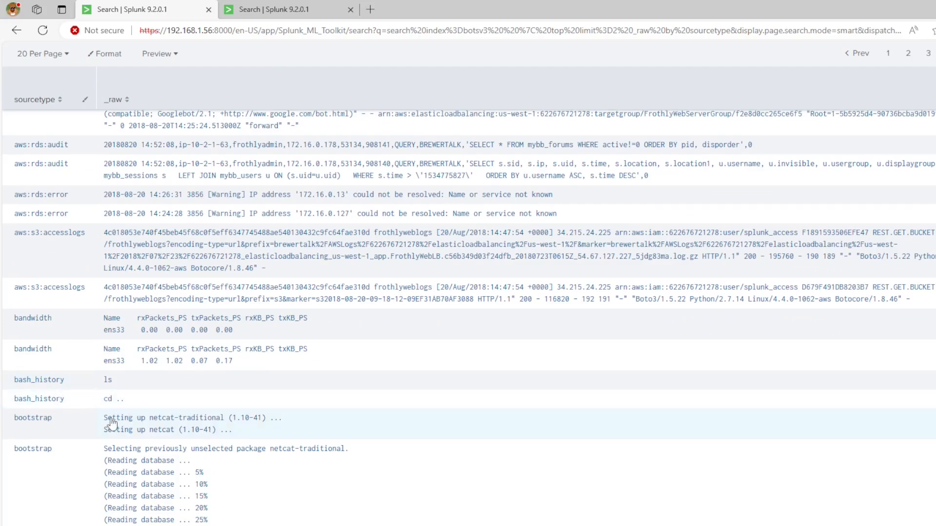
{"action": "scroll", "coordinate": [305, 454], "scroll_direction": "up", "scroll_amount": 5}
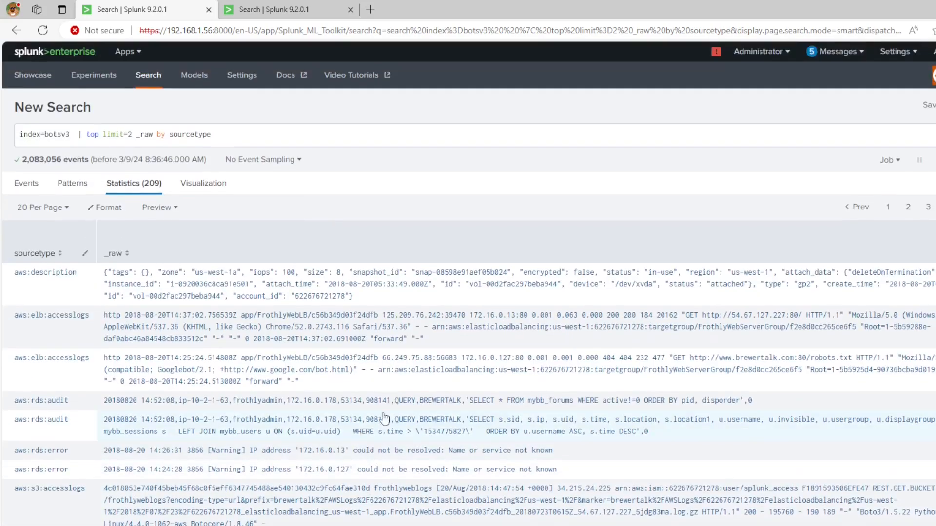